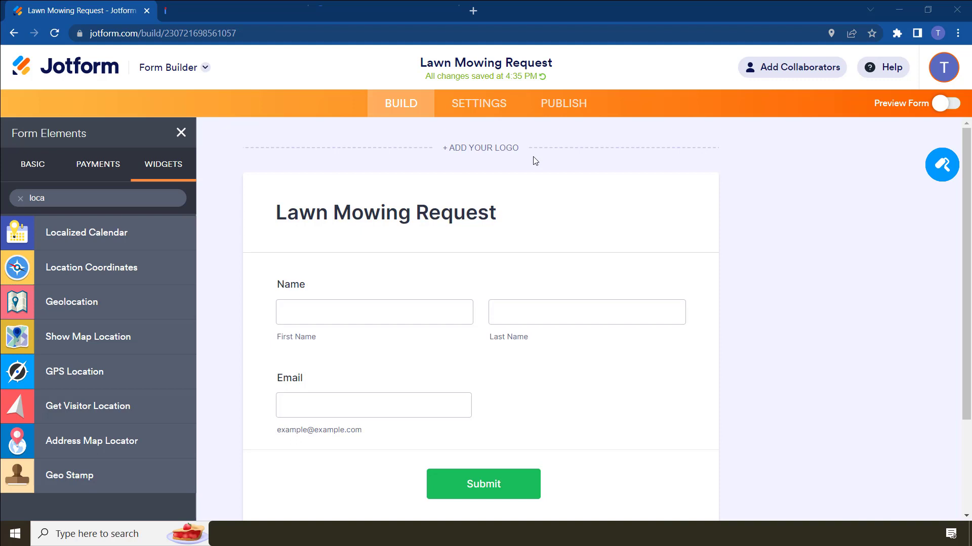
click(33, 163)
click(156, 165)
click(110, 198)
key(BackSpace)
key(BackSpace)
key(BackSpace)
text(oca)
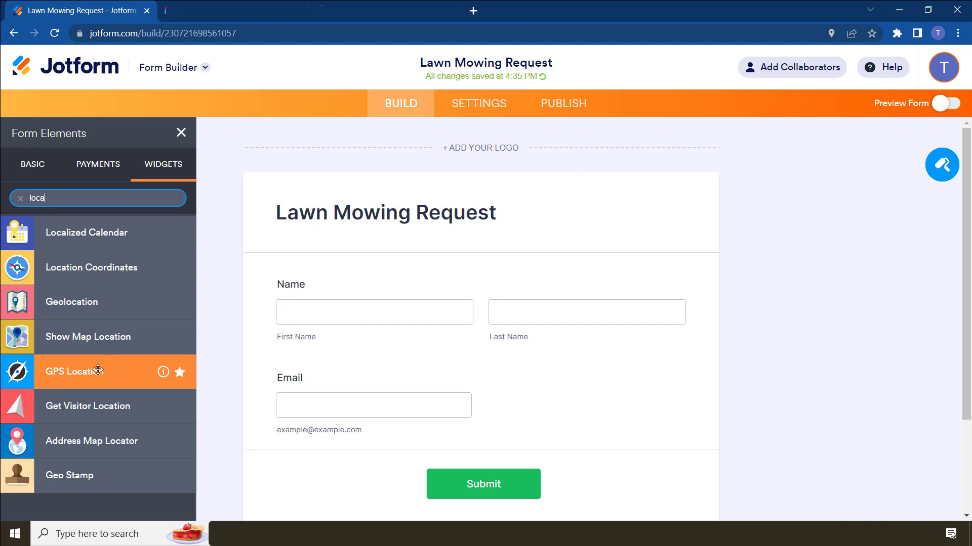
Add the GPS Location widget to the form directly below the Email field
drag(108, 379, 386, 464)
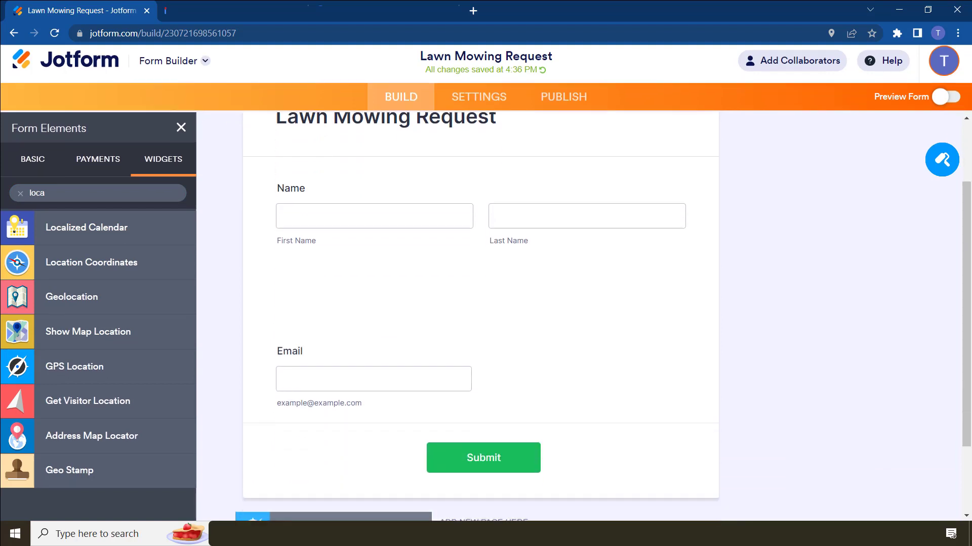
drag(386, 460, 372, 256)
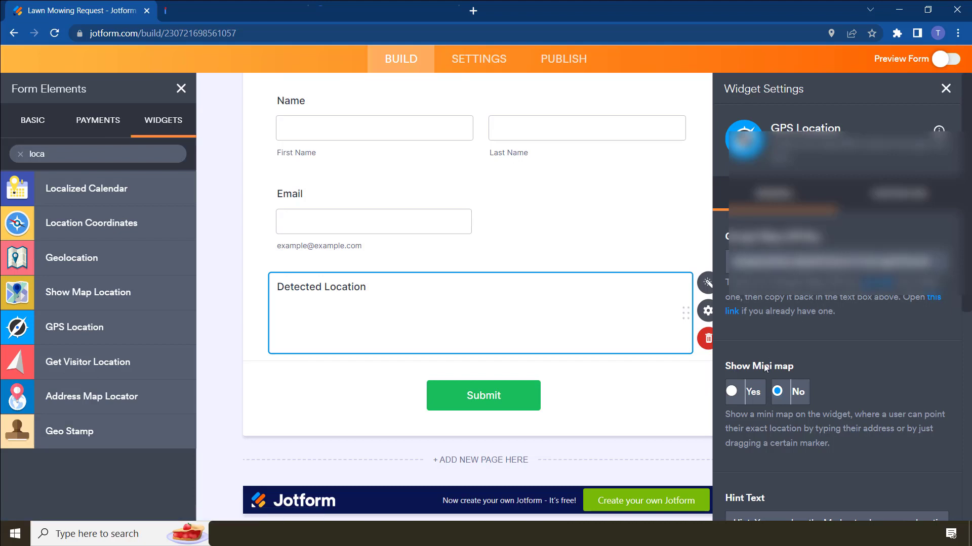
scroll(734, 389, down, 1)
scroll(734, 390, down, 1)
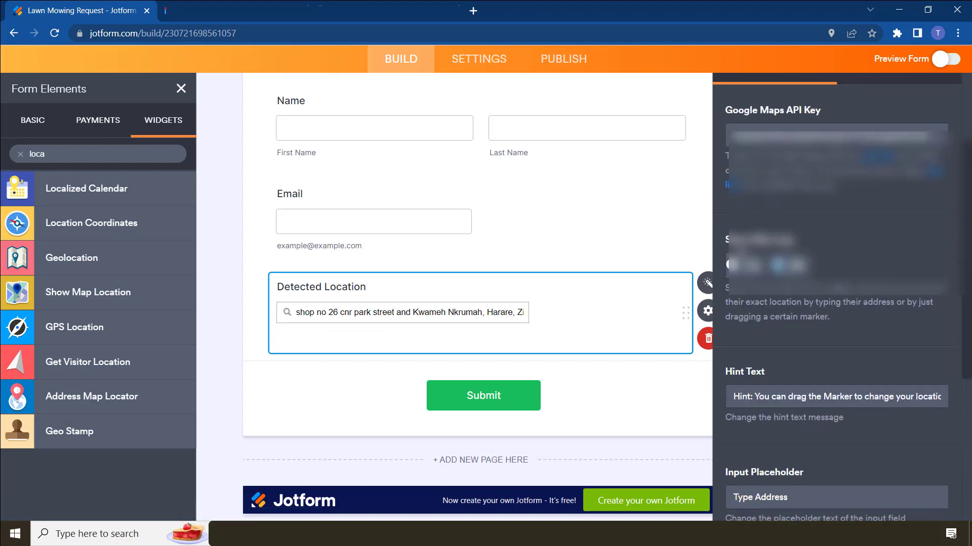
Set Show Mini map to Yes in the Detected Location widget settings
click(736, 268)
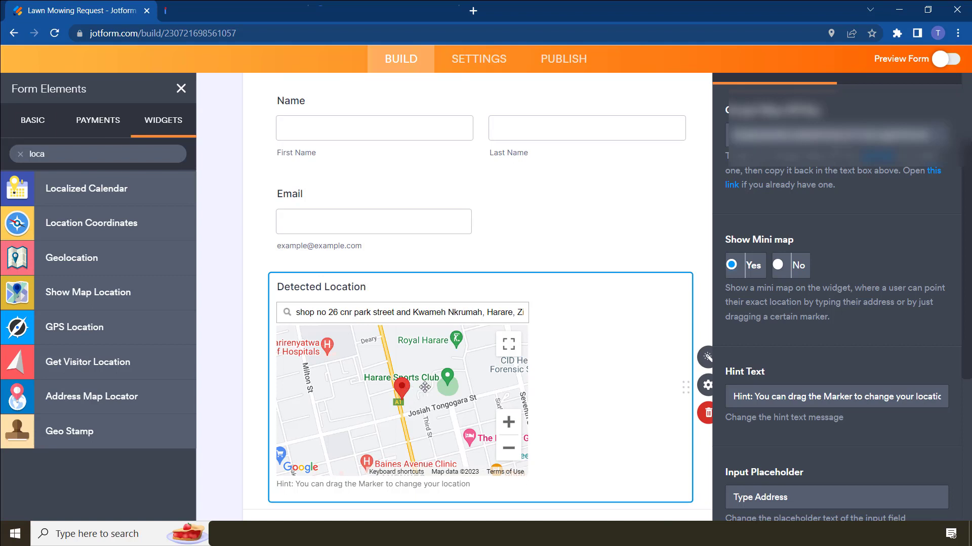
scroll(782, 323, down, 3)
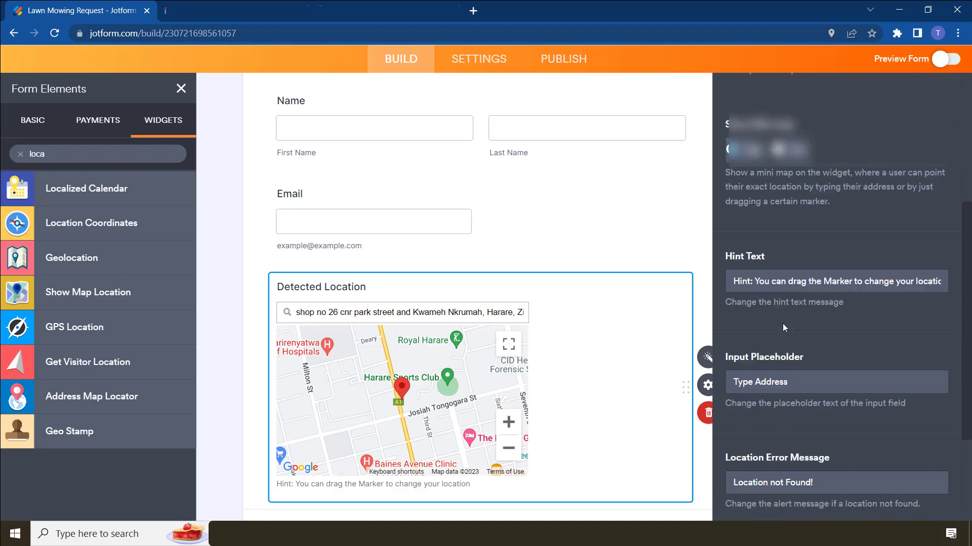
scroll(782, 324, down, 1)
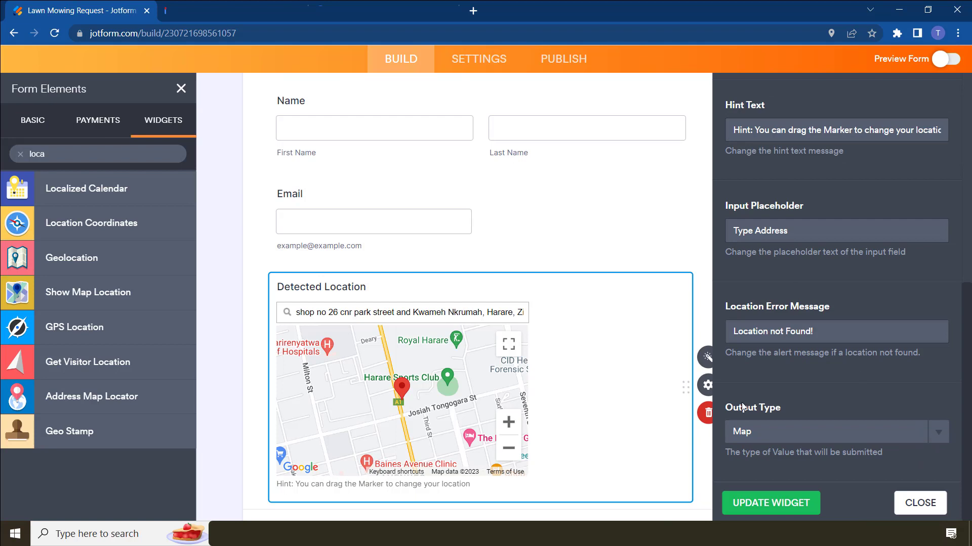
Keep Map as the widget's Output Type and save the widget settings
click(937, 437)
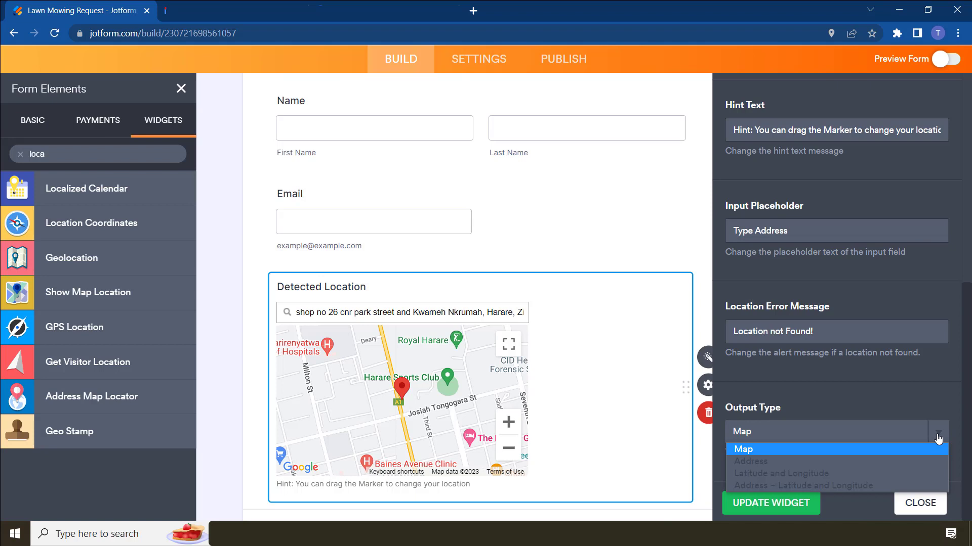
click(831, 453)
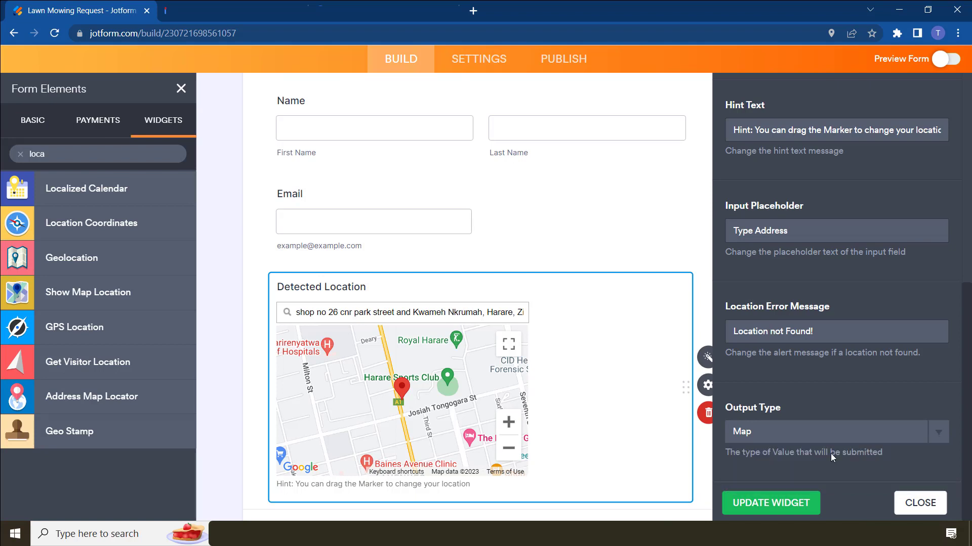
click(805, 505)
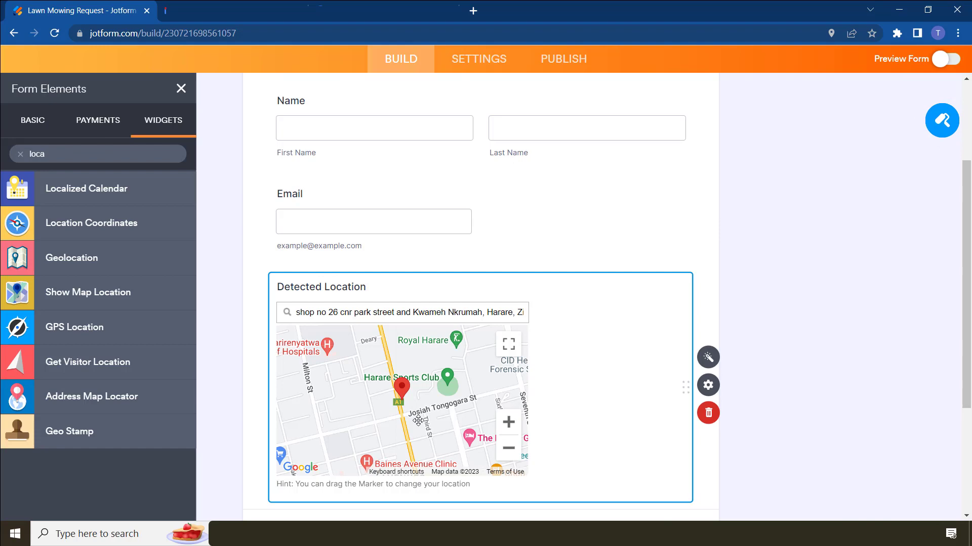
scroll(418, 421, down, 3)
text(dist)
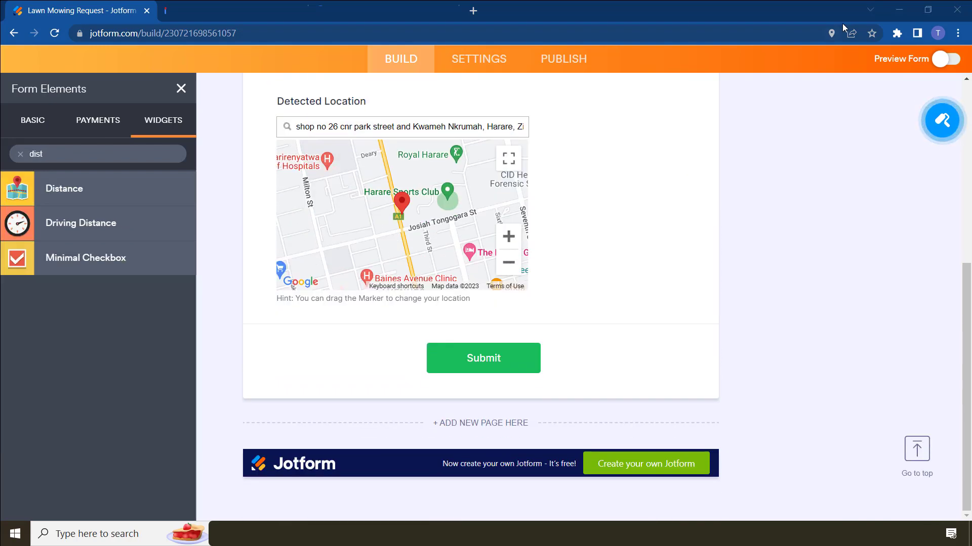
Turn on form preview and fill First Name, Last Name and Email from suggestions
click(945, 59)
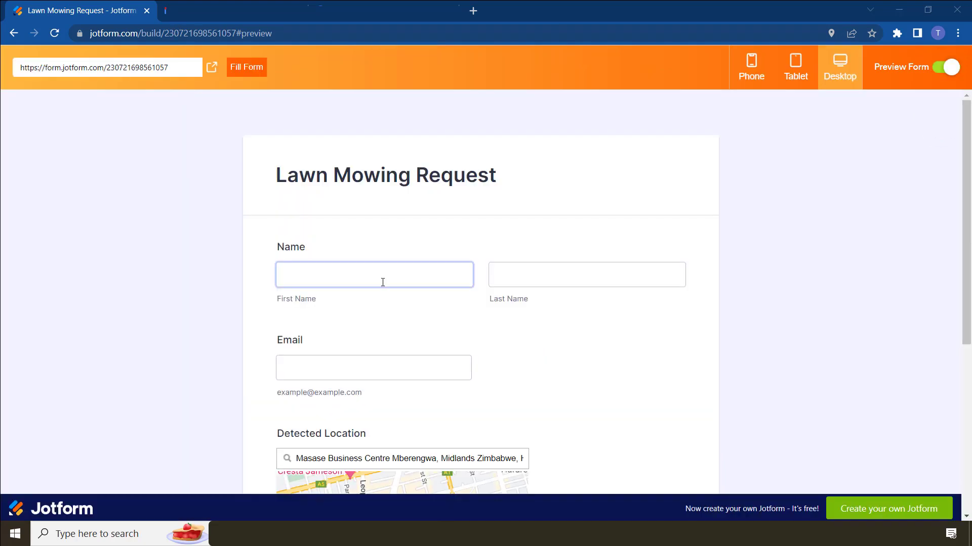
click(383, 281)
click(352, 330)
click(512, 275)
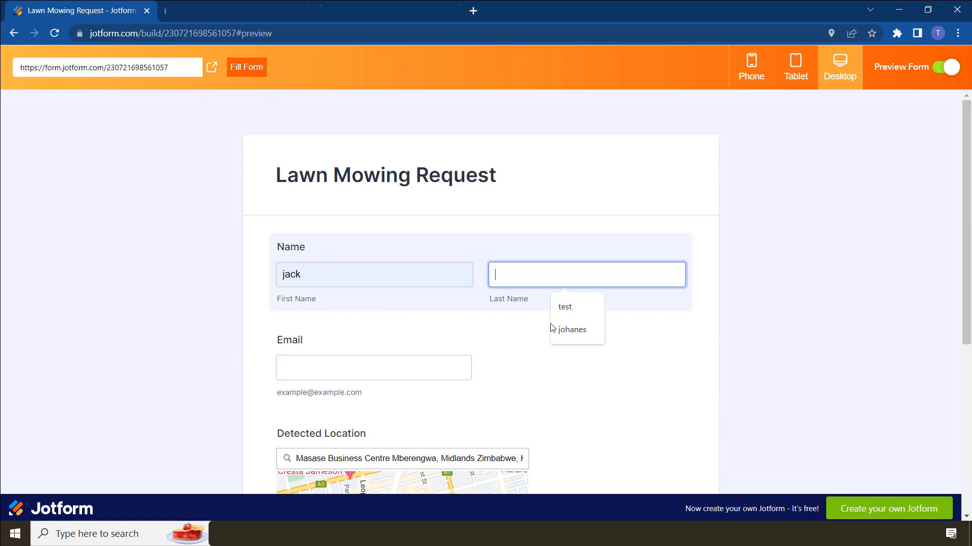
click(570, 329)
click(369, 371)
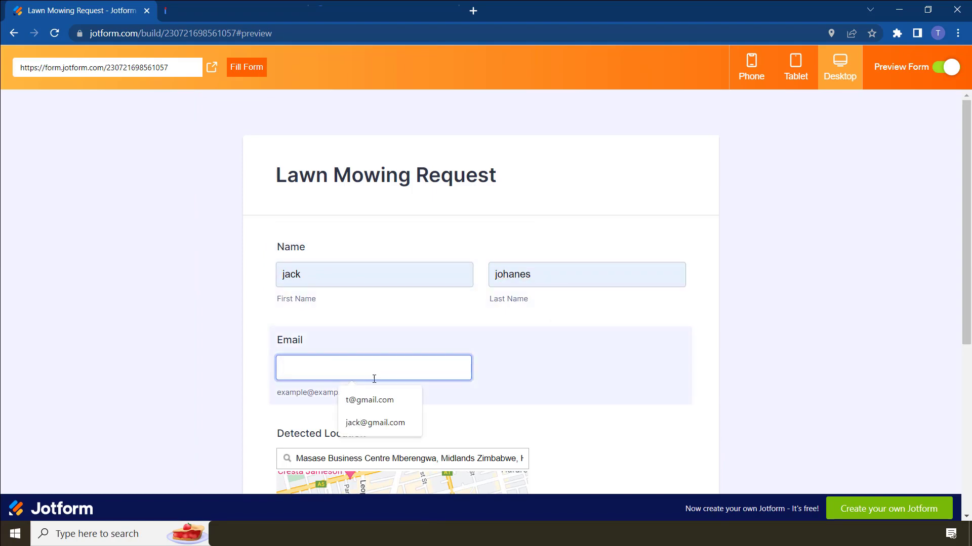
click(377, 423)
scroll(377, 424, down, 3)
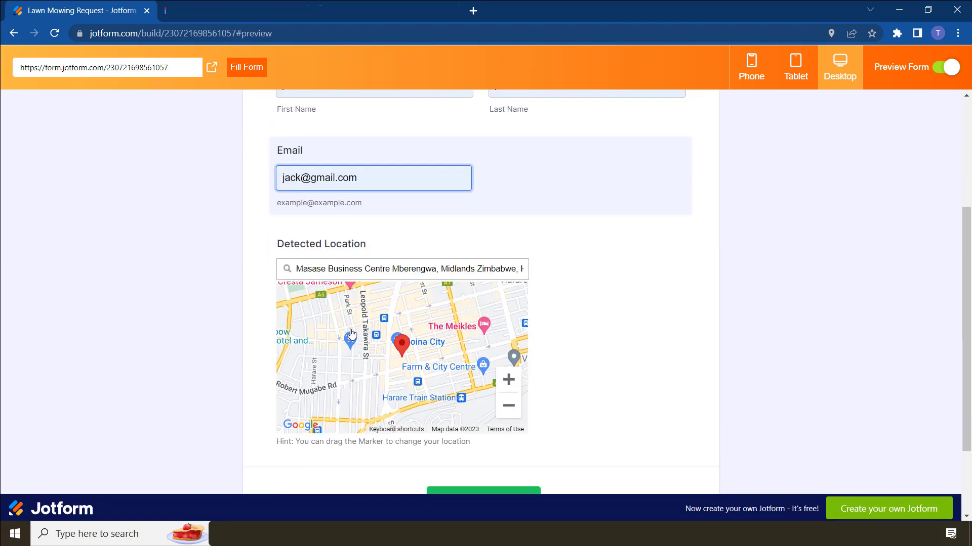
click(387, 268)
key(ctrl+a)
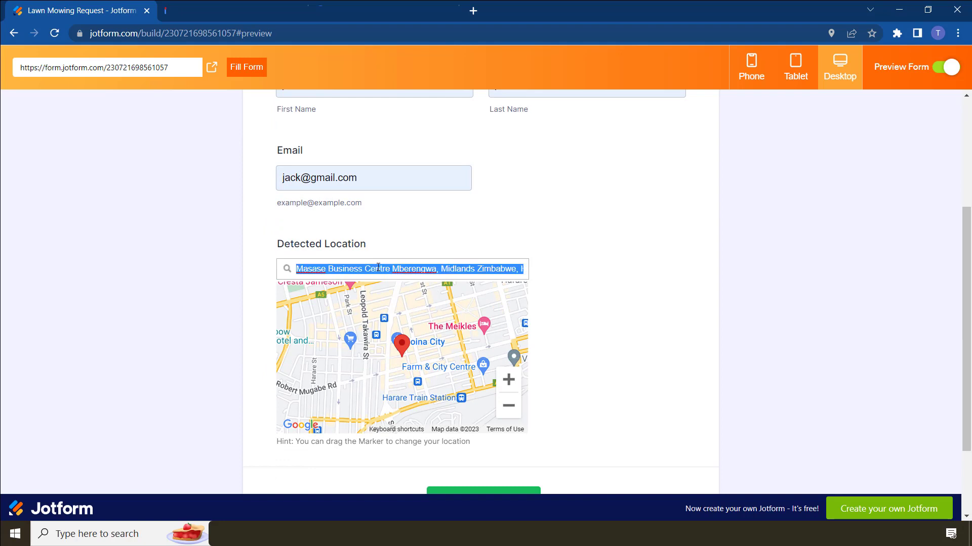
click(409, 294)
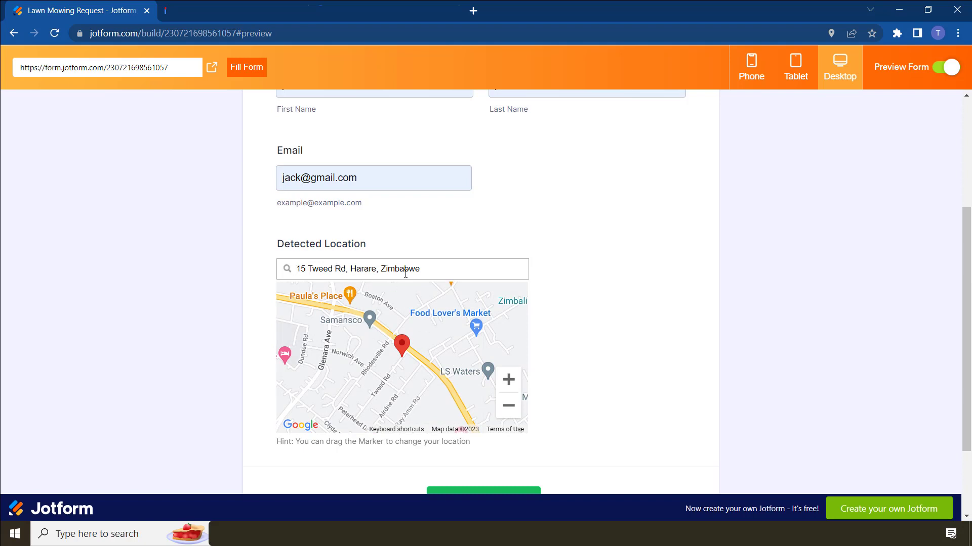
drag(398, 361, 401, 363)
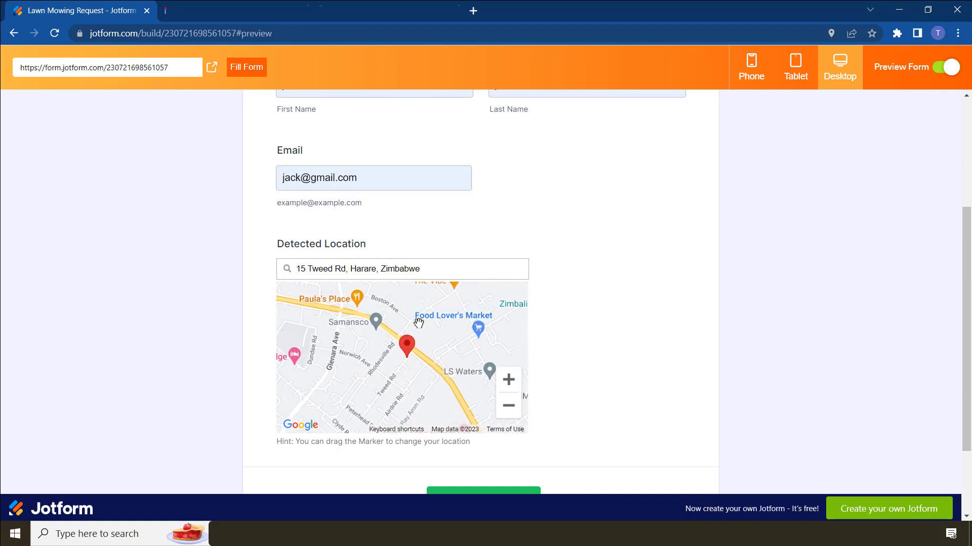
scroll(402, 363, up, 3)
scroll(456, 380, down, 2)
scroll(485, 389, down, 1)
scroll(607, 449, down, 2)
Submit the filled-in test entry from the form preview
click(460, 386)
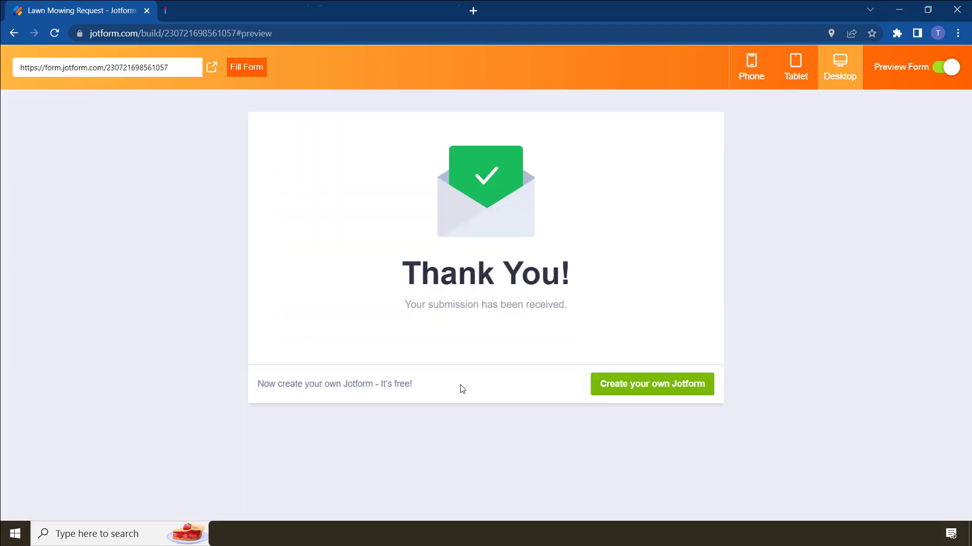